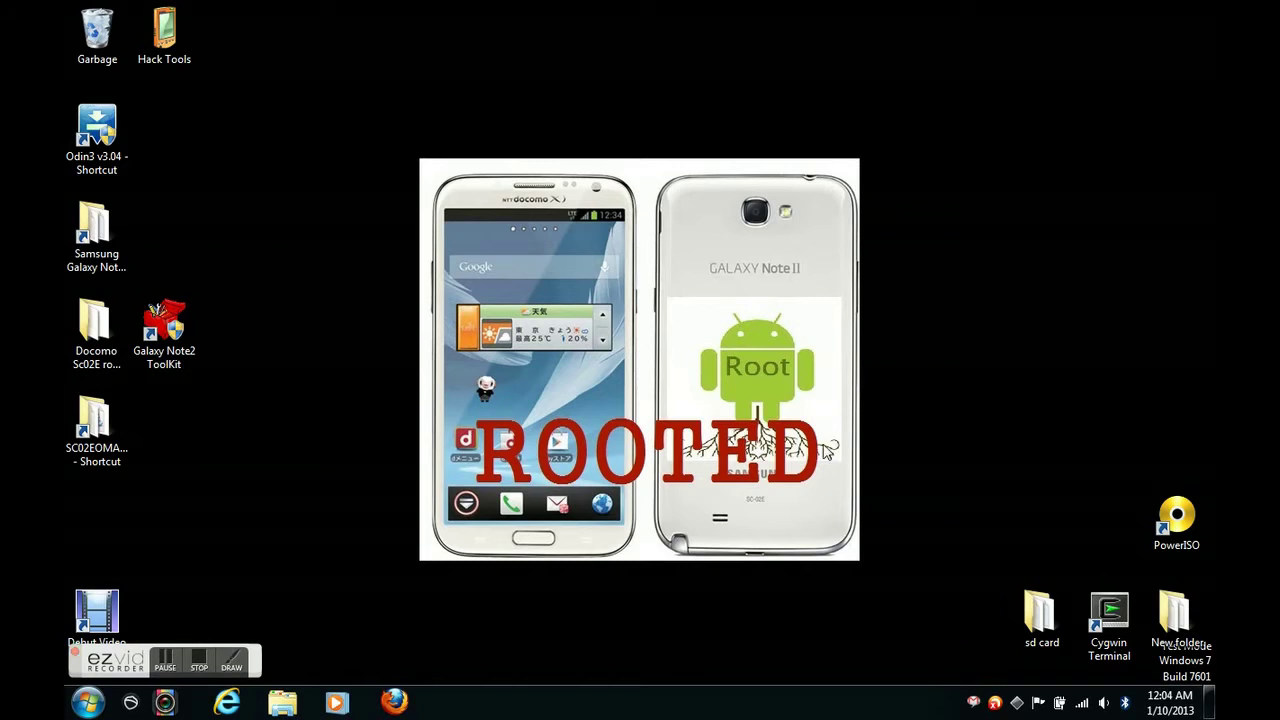
# Rearrange the Galaxy Note2 ToolKit shortcut and the Docomo Sc02E root Kit folder among the desktop icons.
pyautogui.moveTo(164, 325); pyautogui.dragTo(230, 127)
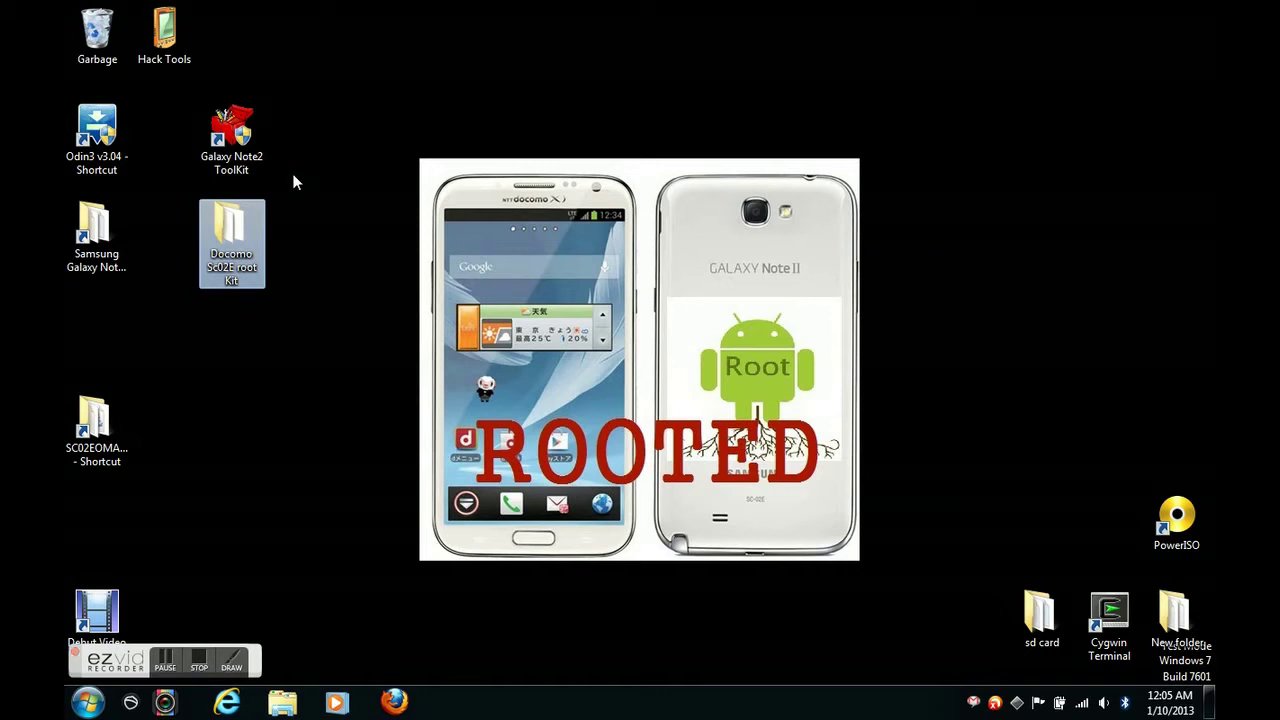
pyautogui.moveTo(235, 240); pyautogui.dragTo(100, 330)
pyautogui.click(233, 230)
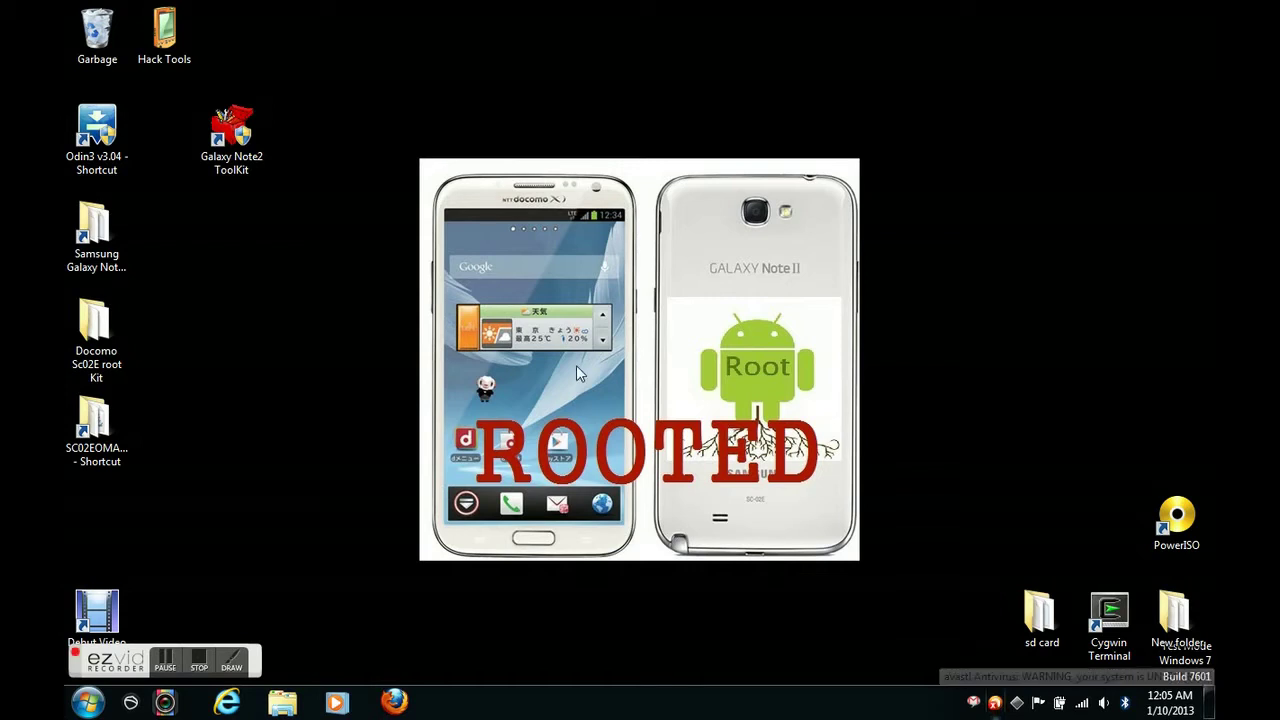
# Launch the Galaxy Note2 ToolKit and select model/build 11, International LTE GT-N7105 with Android 4.1.1 JRO03C ALIJ.
pyautogui.doubleClick(231, 135)
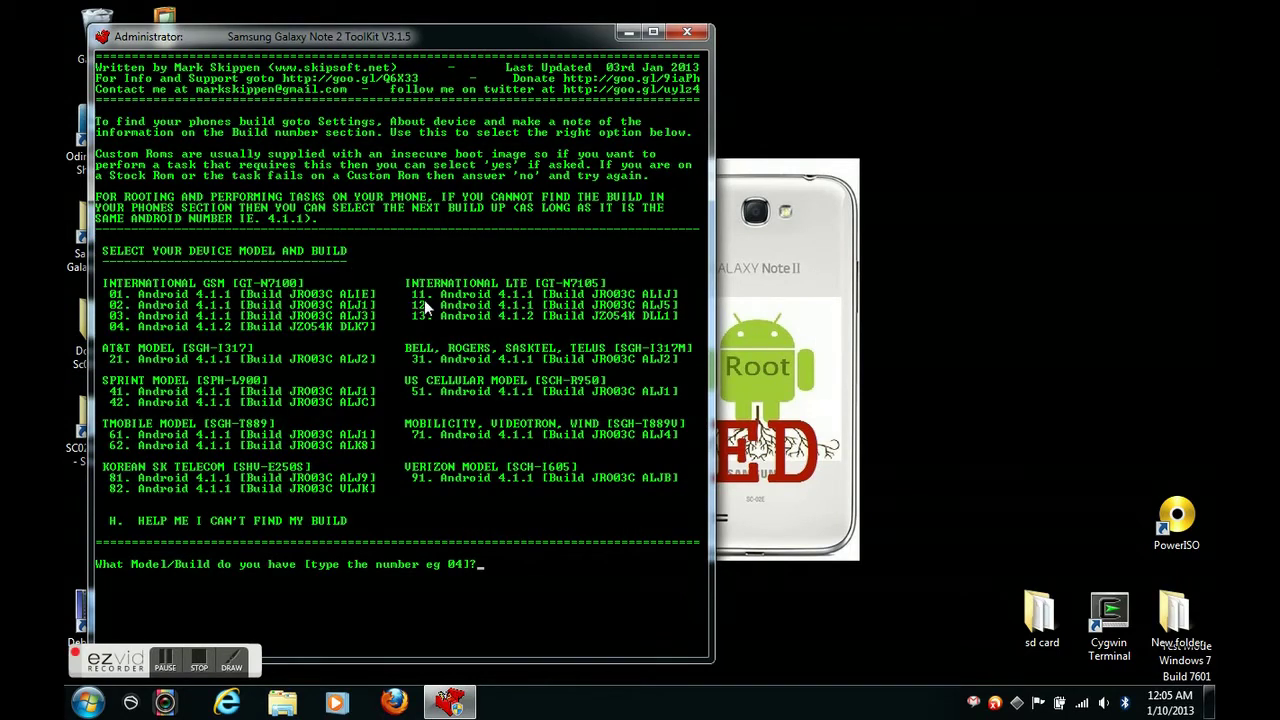
pyautogui.write('11')
pyautogui.press('Return')
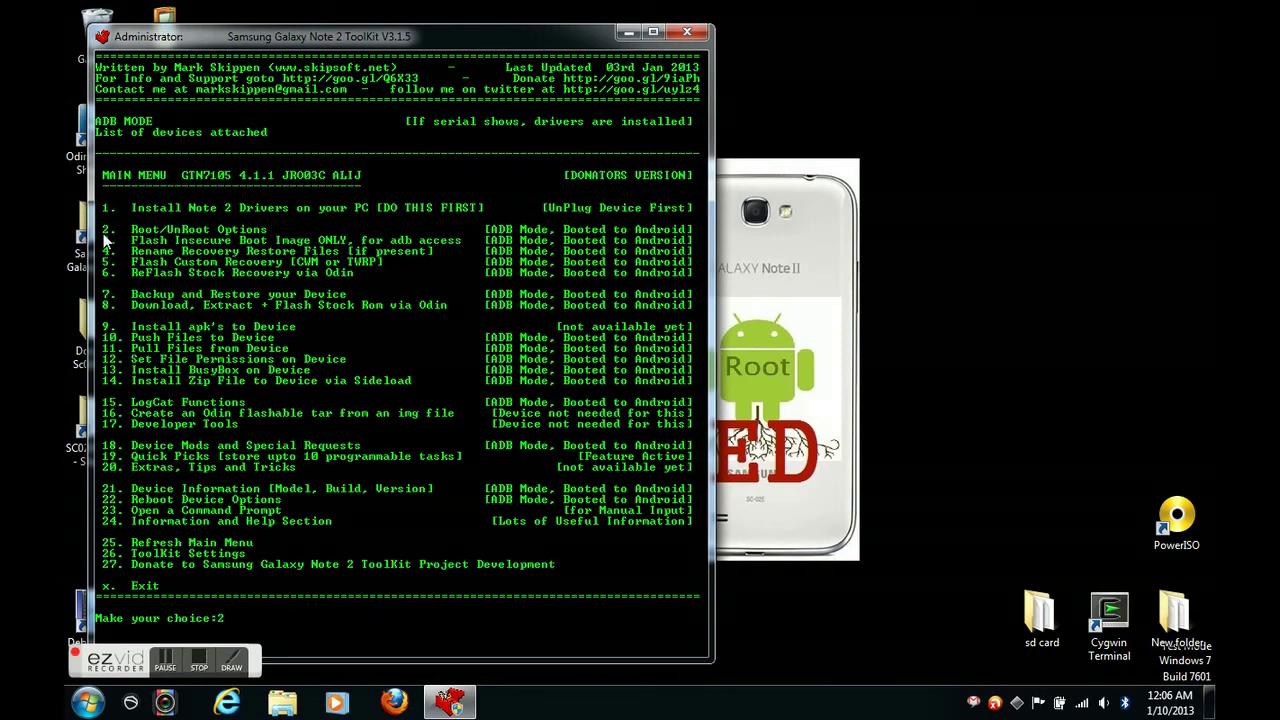
# From the Root/UnRoot options, start Flash Insecure Boot Image and Root Phone with SuperSU 0.99 and confirm readiness to continue.
pyautogui.press('Return')
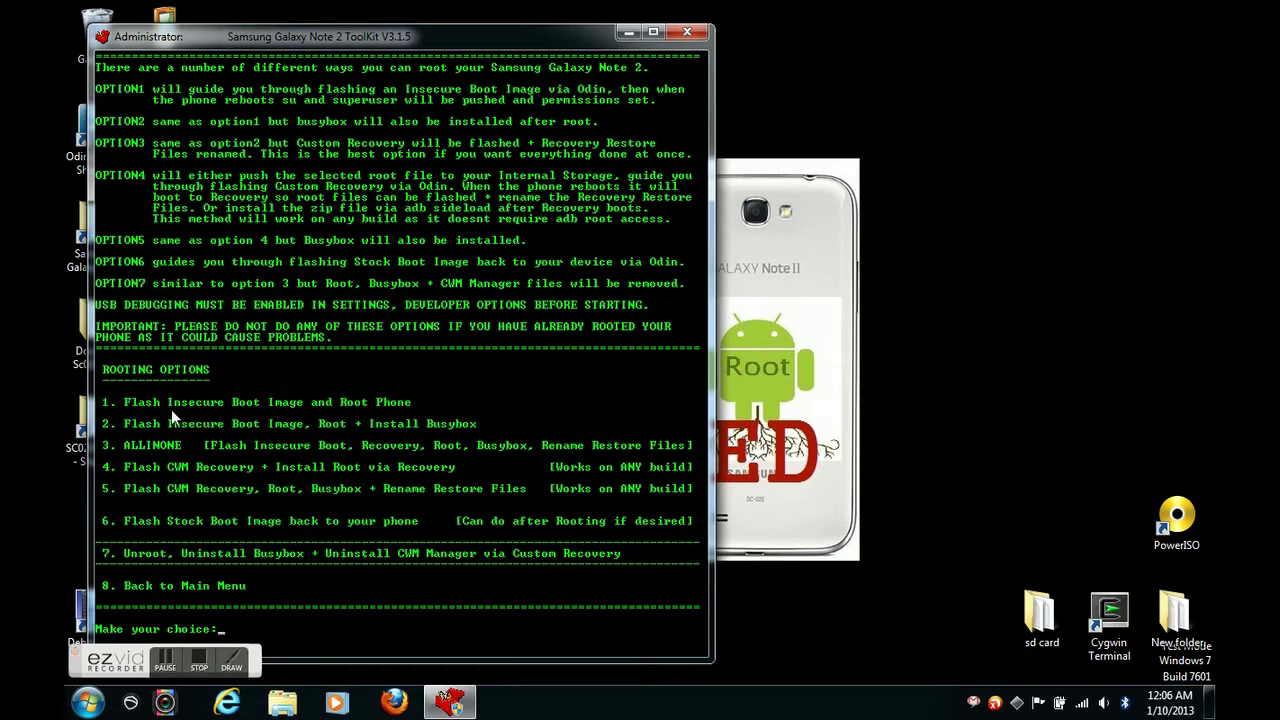
pyautogui.write('1')
pyautogui.press('Return')
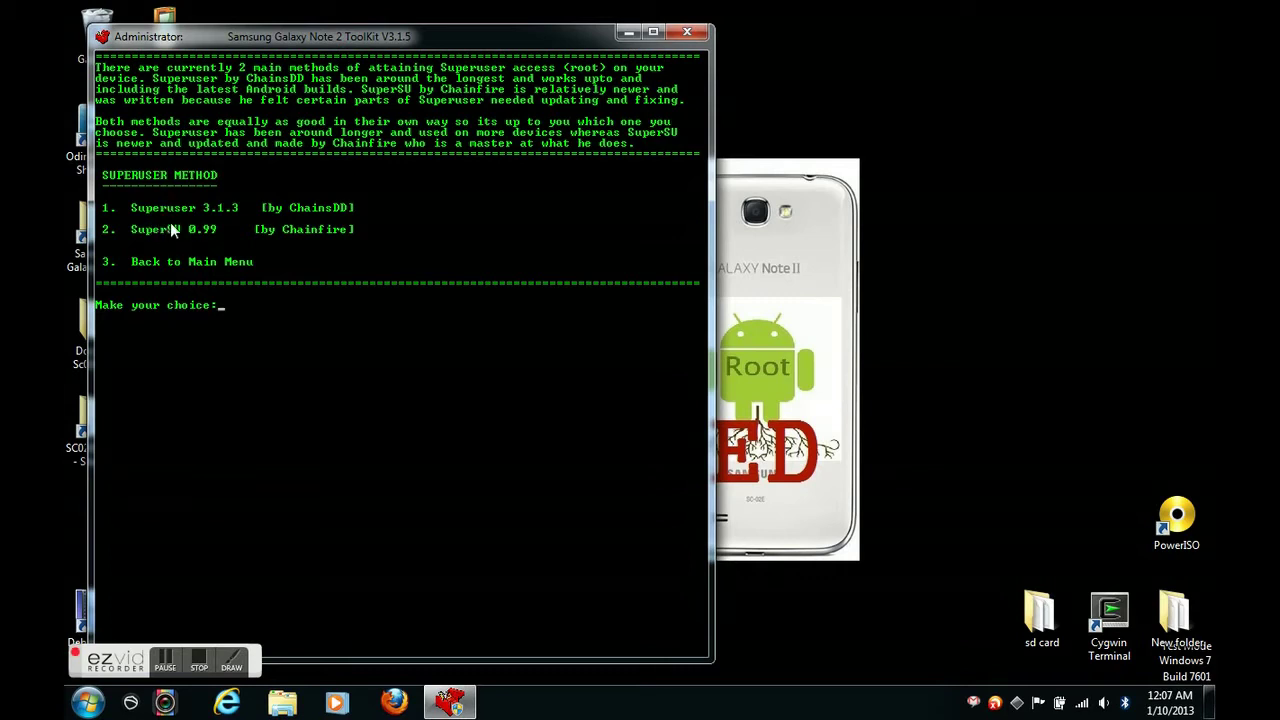
pyautogui.write('2')
pyautogui.press('Return')
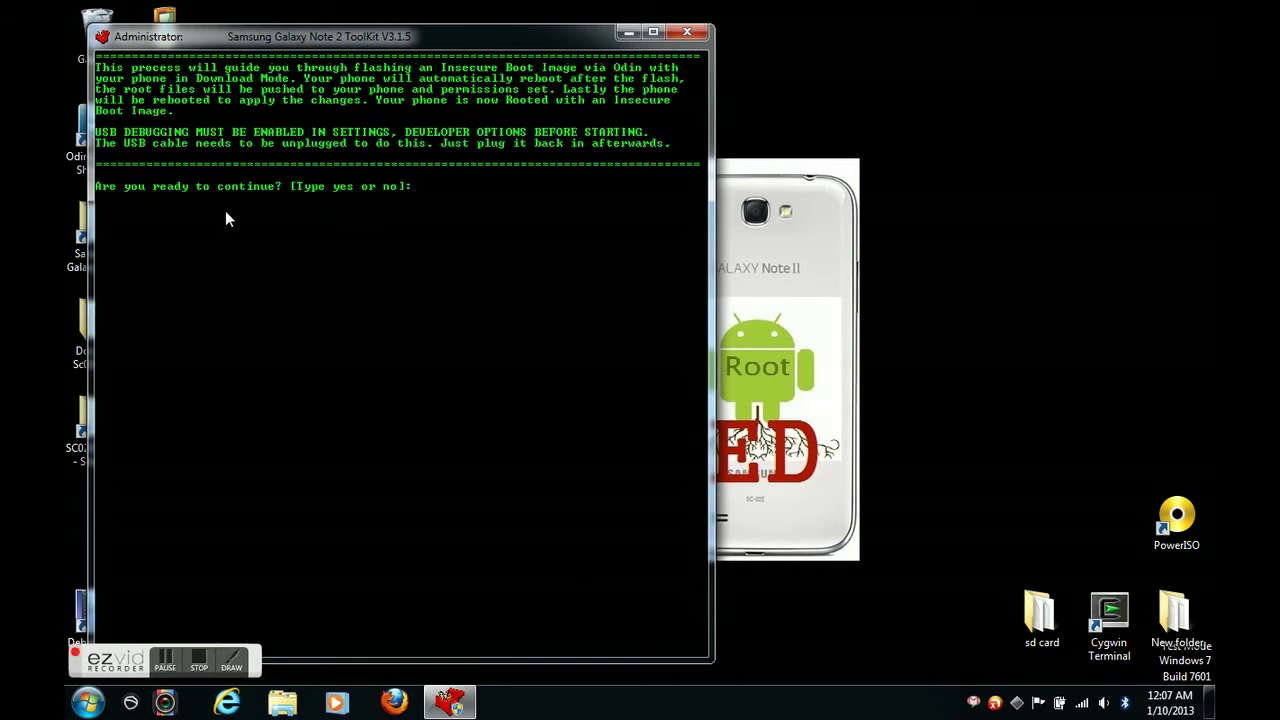
pyautogui.write('y')
pyautogui.press('Return')
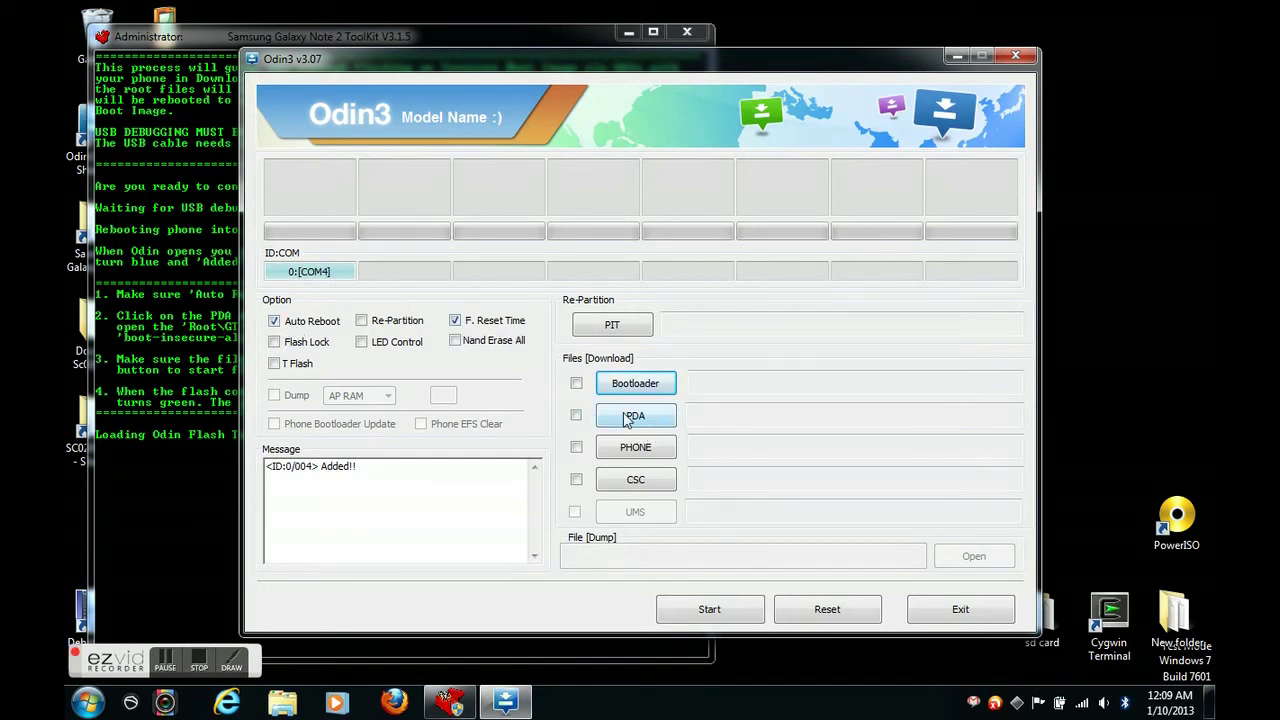
# Load SC02E_Full_Root_boot from the desktop's Docomo Sc02E root Kit folder as the PDA file in Odin3.
pyautogui.click(625, 414)
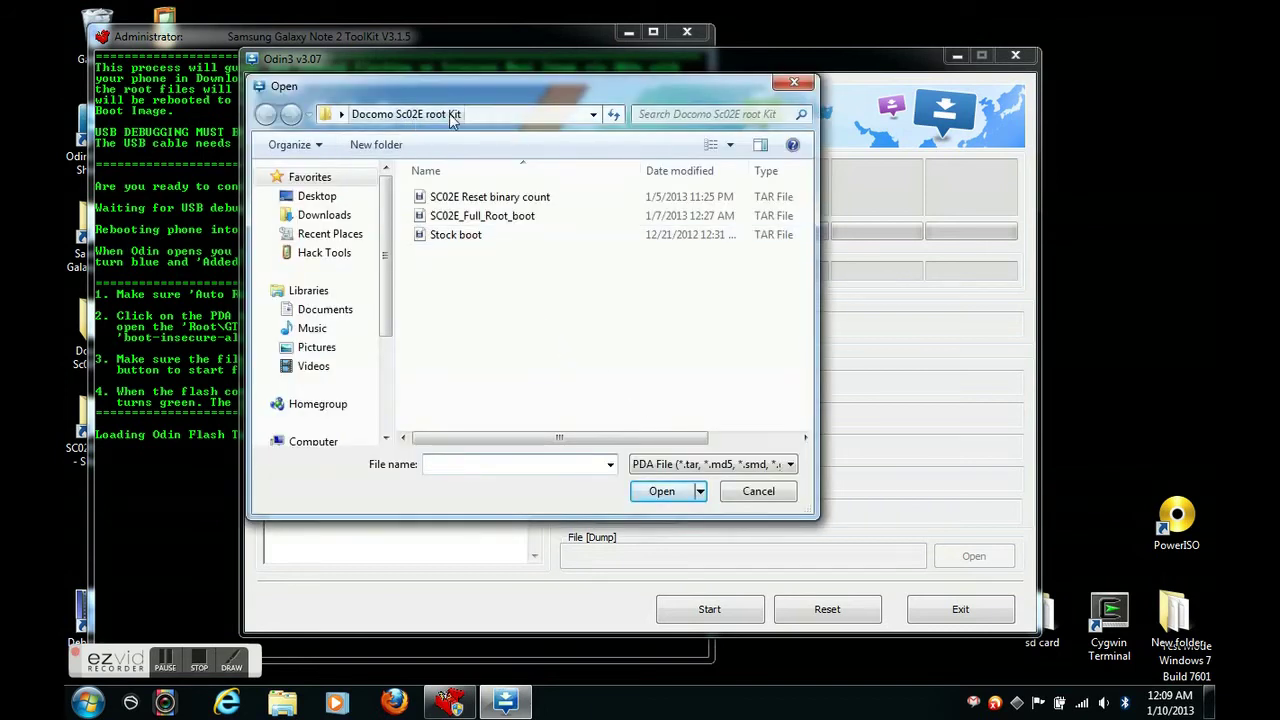
pyautogui.click(290, 197)
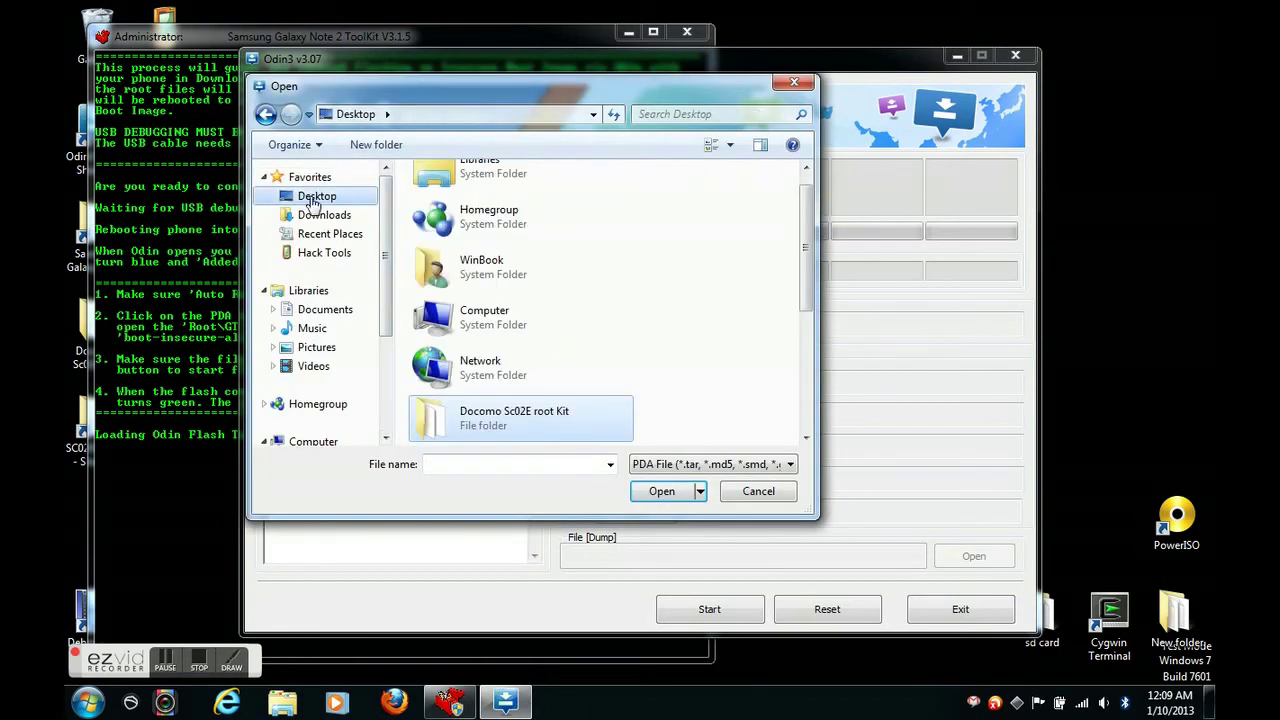
pyautogui.doubleClick(470, 425)
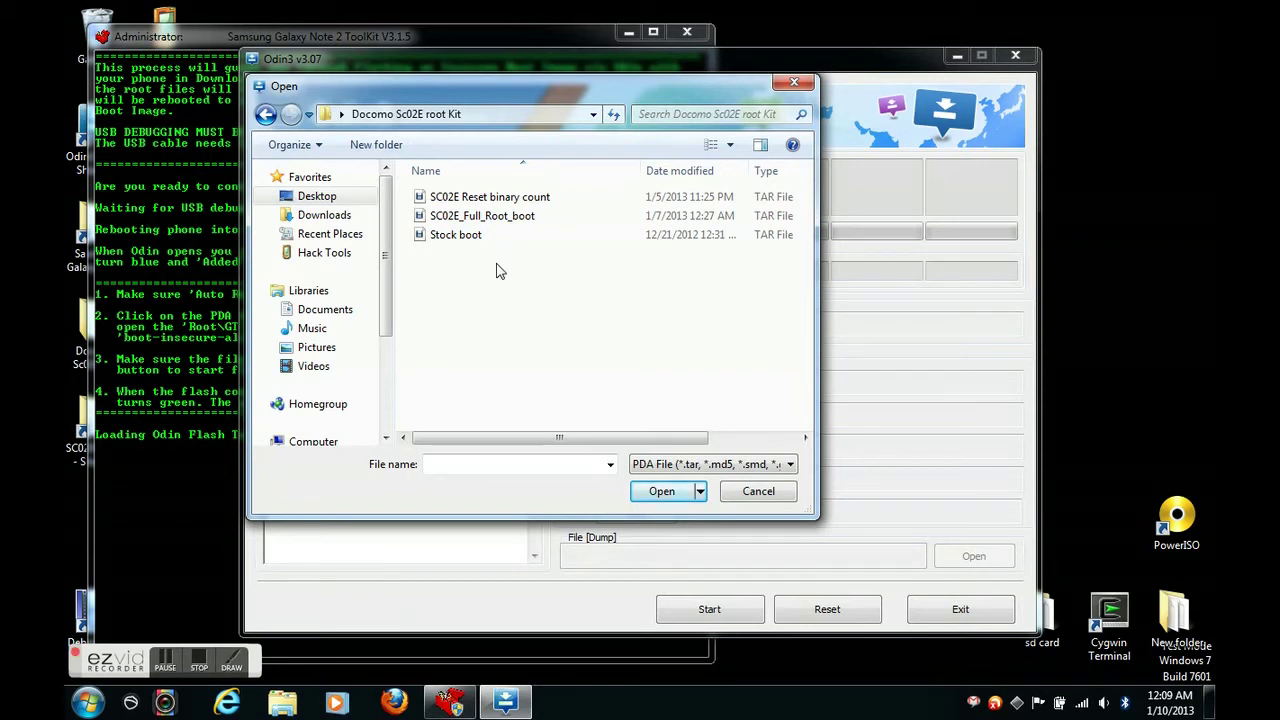
pyautogui.click(470, 218)
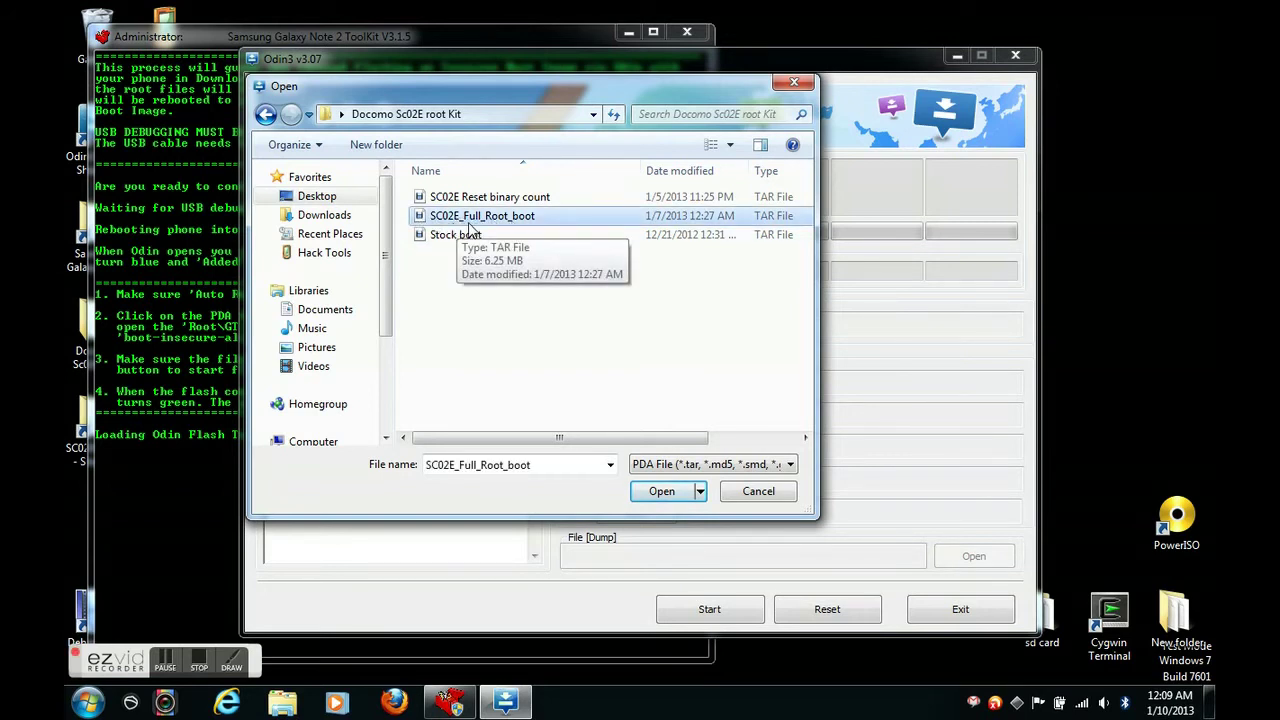
pyautogui.click(672, 492)
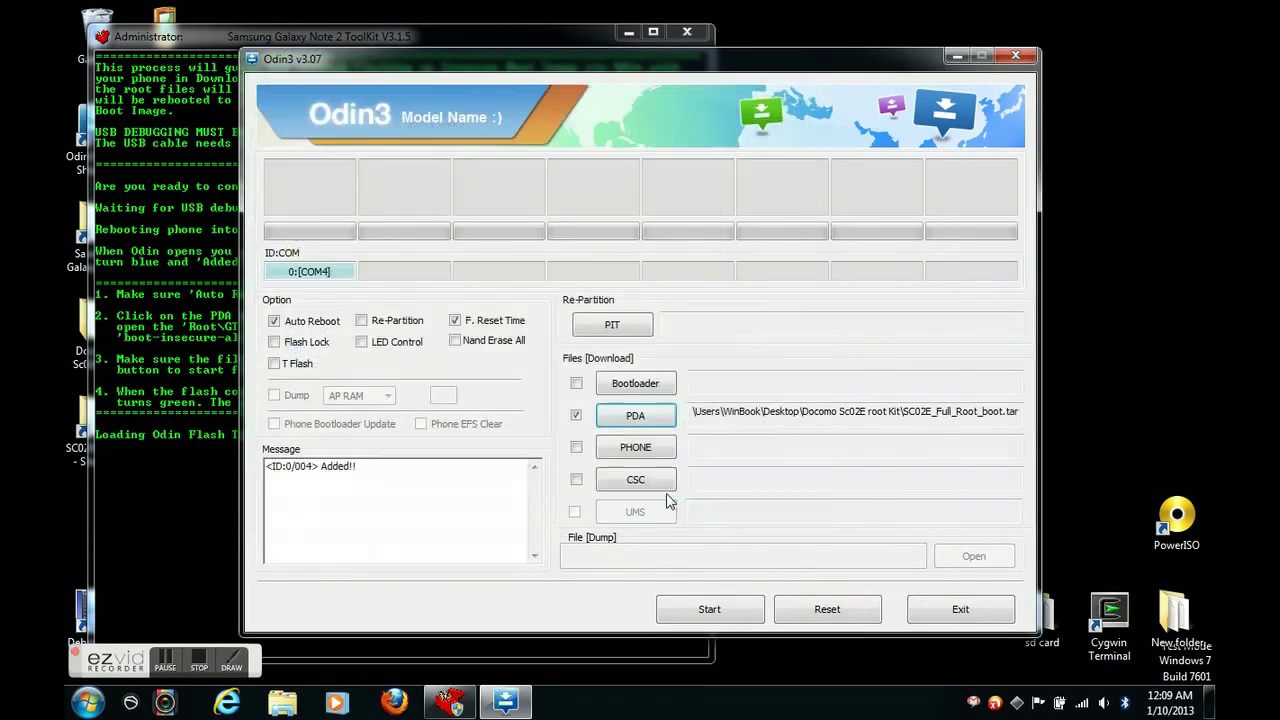
# Flash the root boot image to the phone and close Odin3 when the flash completes.
pyautogui.click(735, 617)
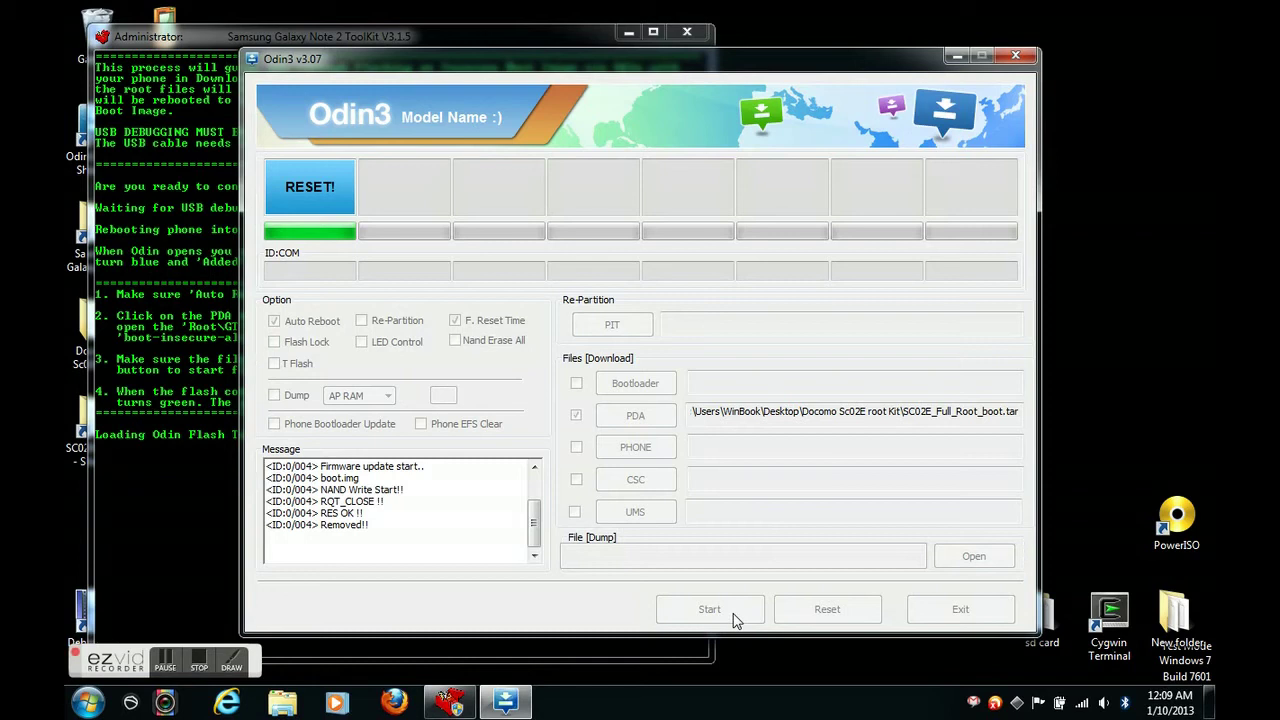
pyautogui.click(165, 662)
pyautogui.click(165, 664)
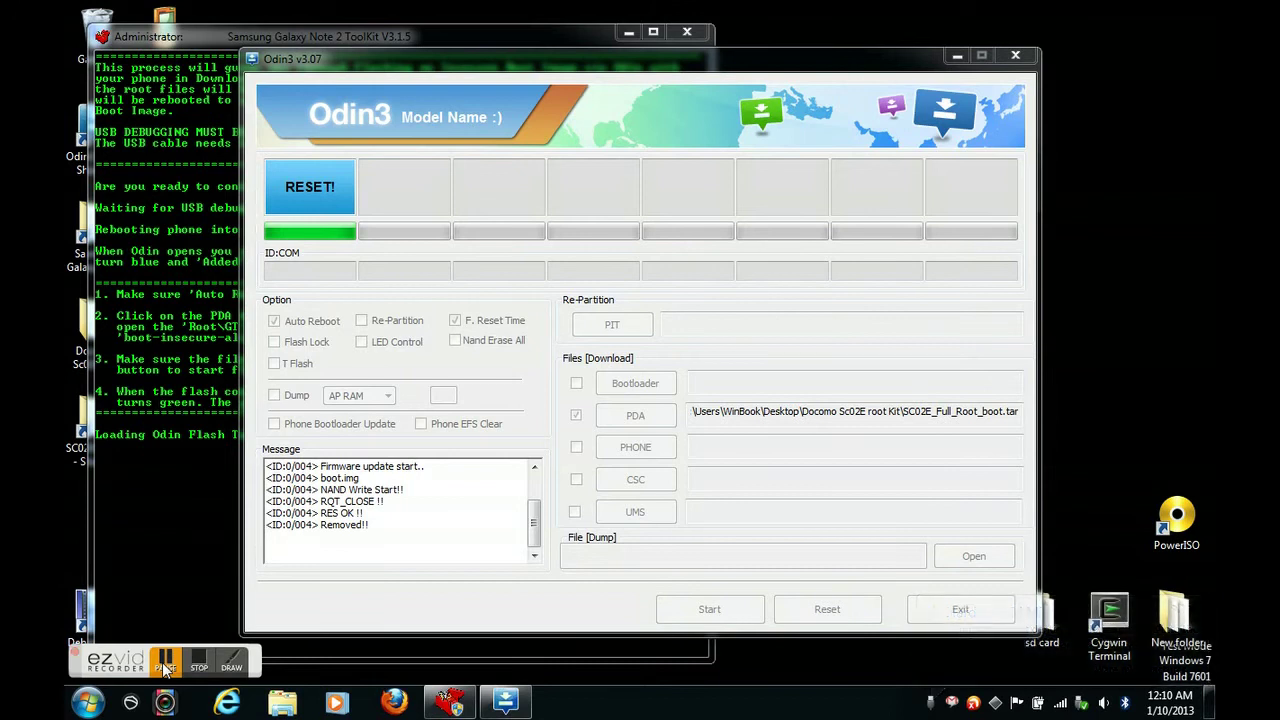
pyautogui.click(1013, 57)
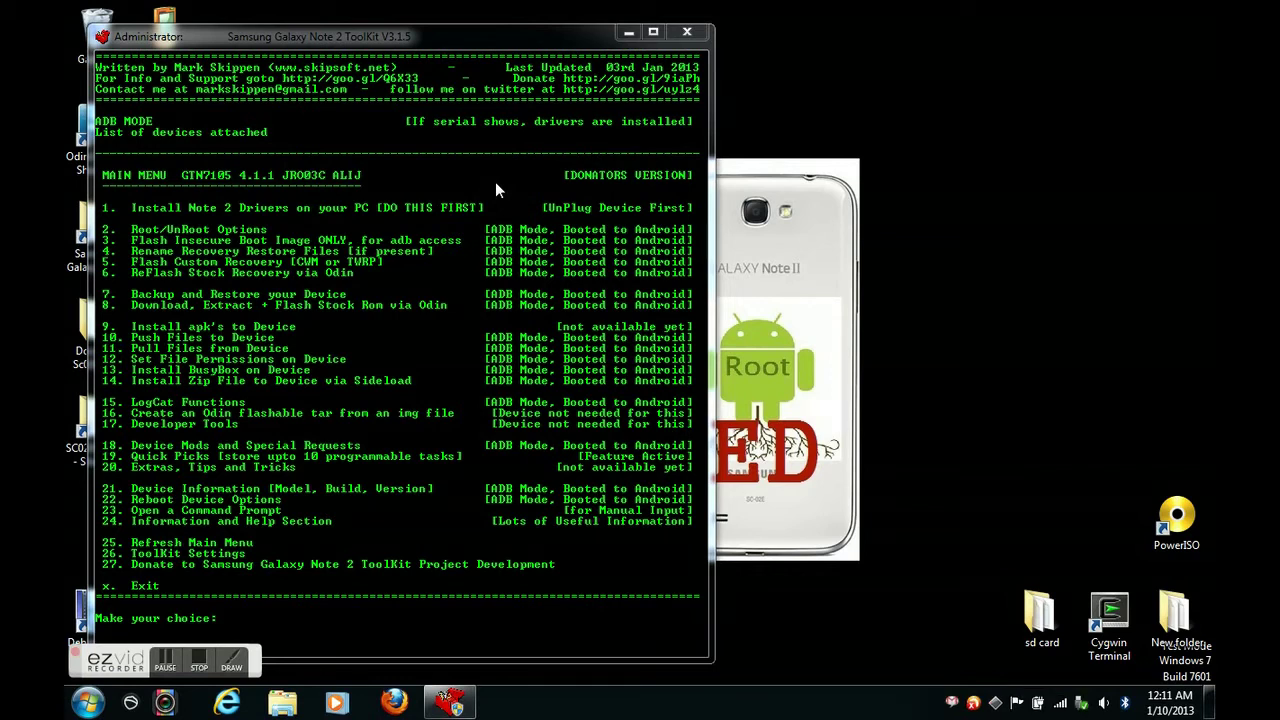
# In the ToolKit, choose to flash a custom recovery, select TWRP Touch Recovery 2.3.2.3 and confirm readiness to continue.
pyautogui.click(775, 112)
pyautogui.write('5')
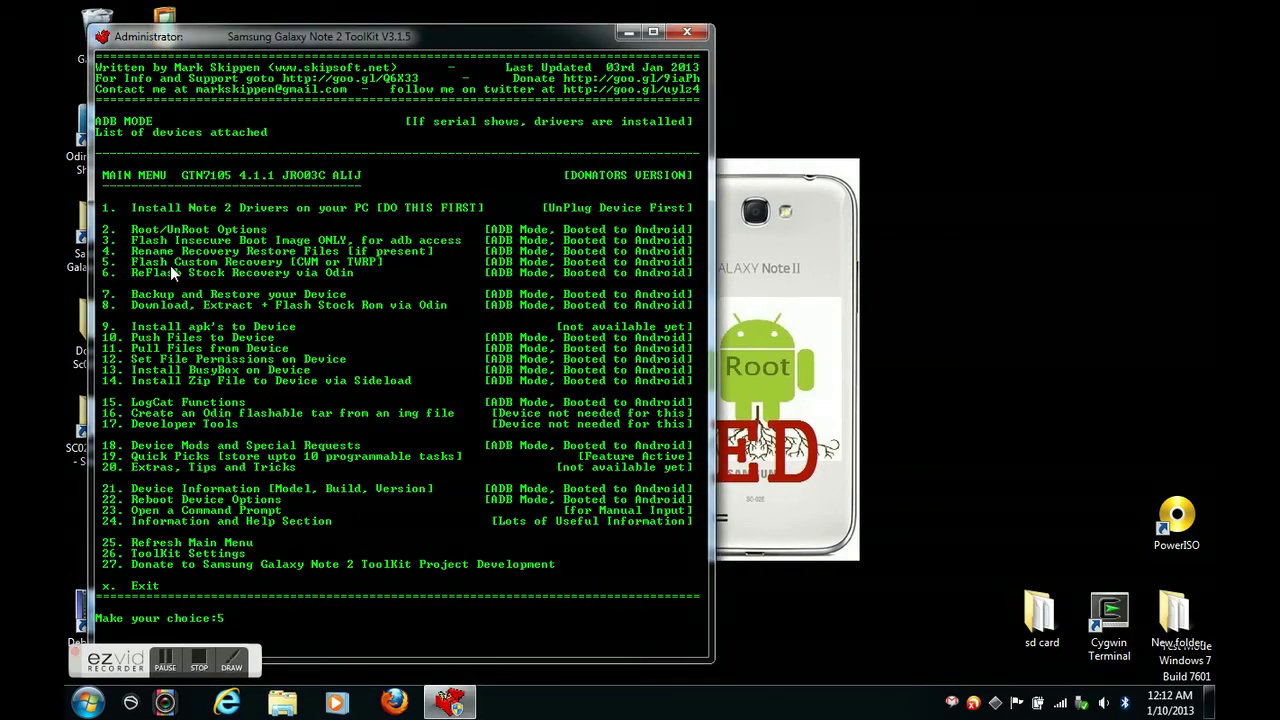
pyautogui.press('Return')
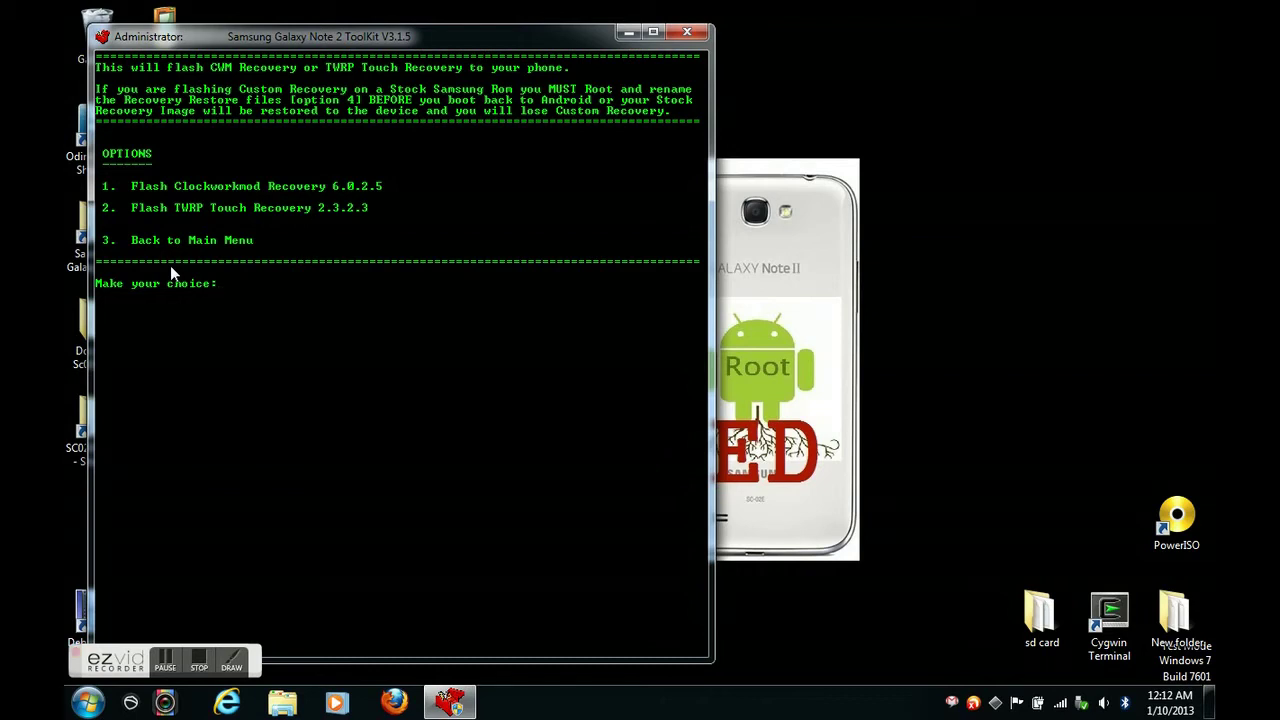
pyautogui.write('2')
pyautogui.press('Return')
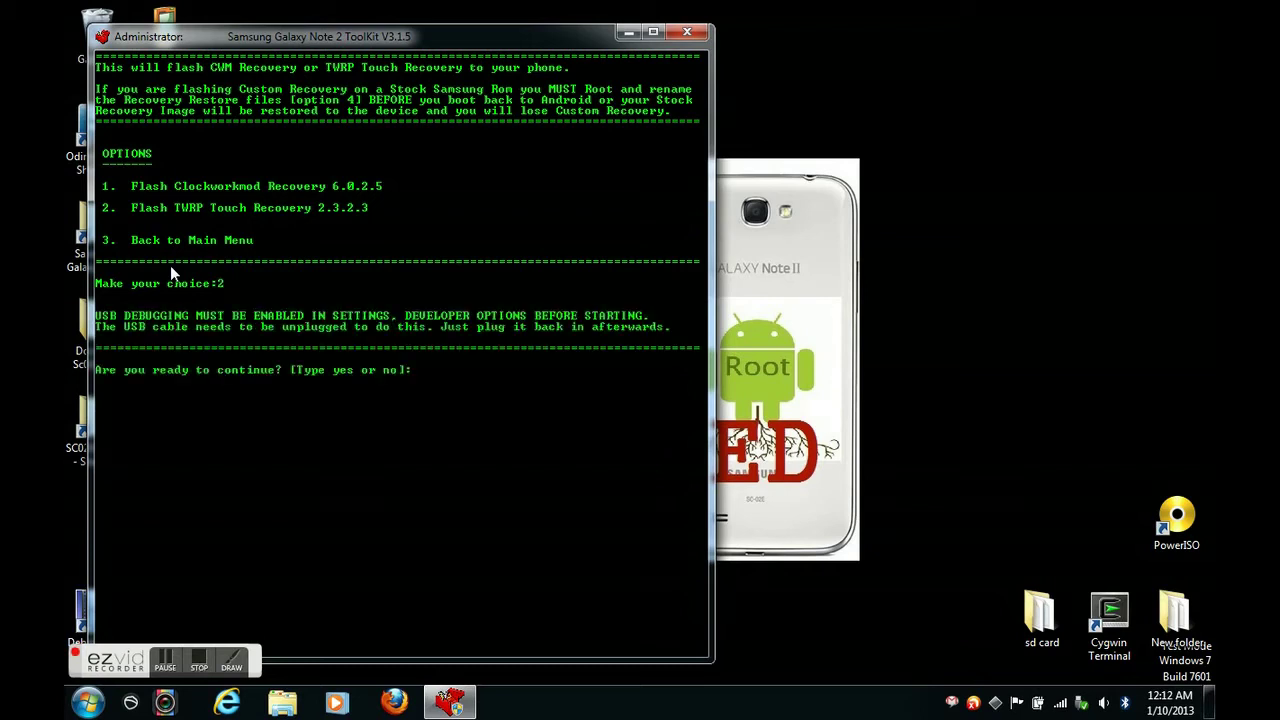
pyautogui.write('y')
pyautogui.press('Return')
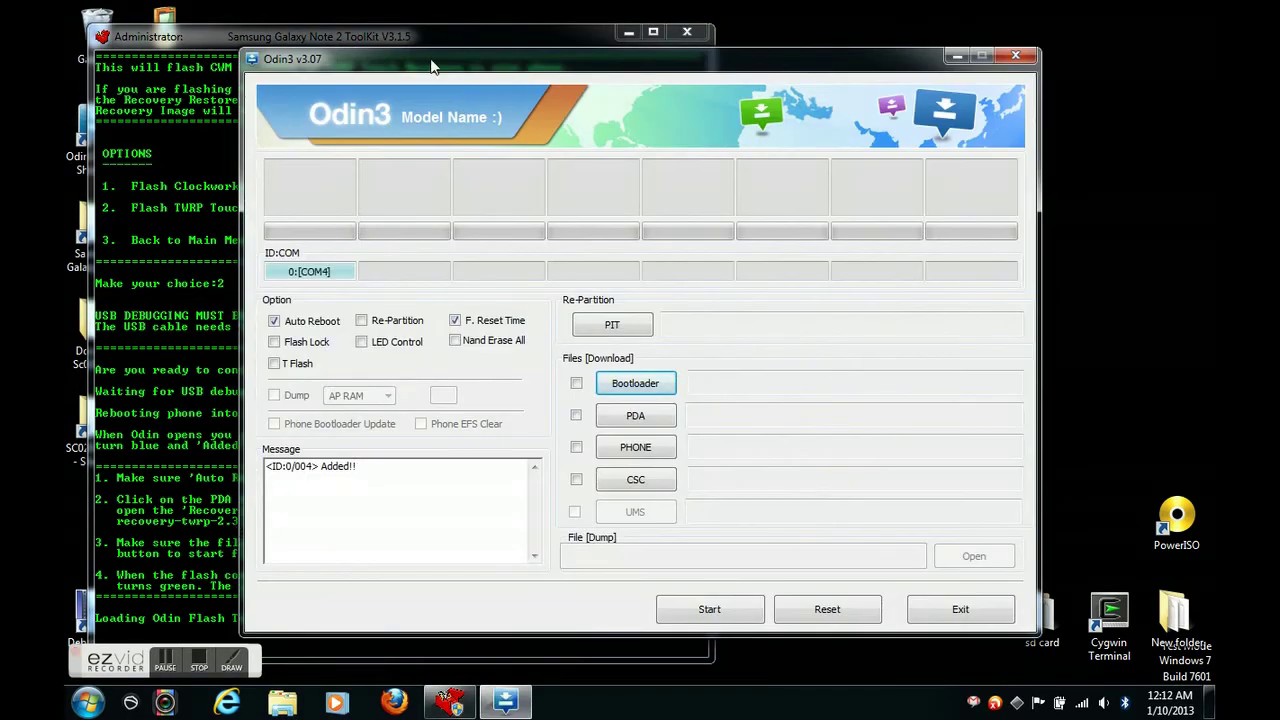
# Load recovery-twrp-2.3.2.3-N7105 as the PDA file from the recovery folder of Samsung Galaxy Note2 ToolKit on drive C.
pyautogui.moveTo(441, 56); pyautogui.dragTo(628, 58)
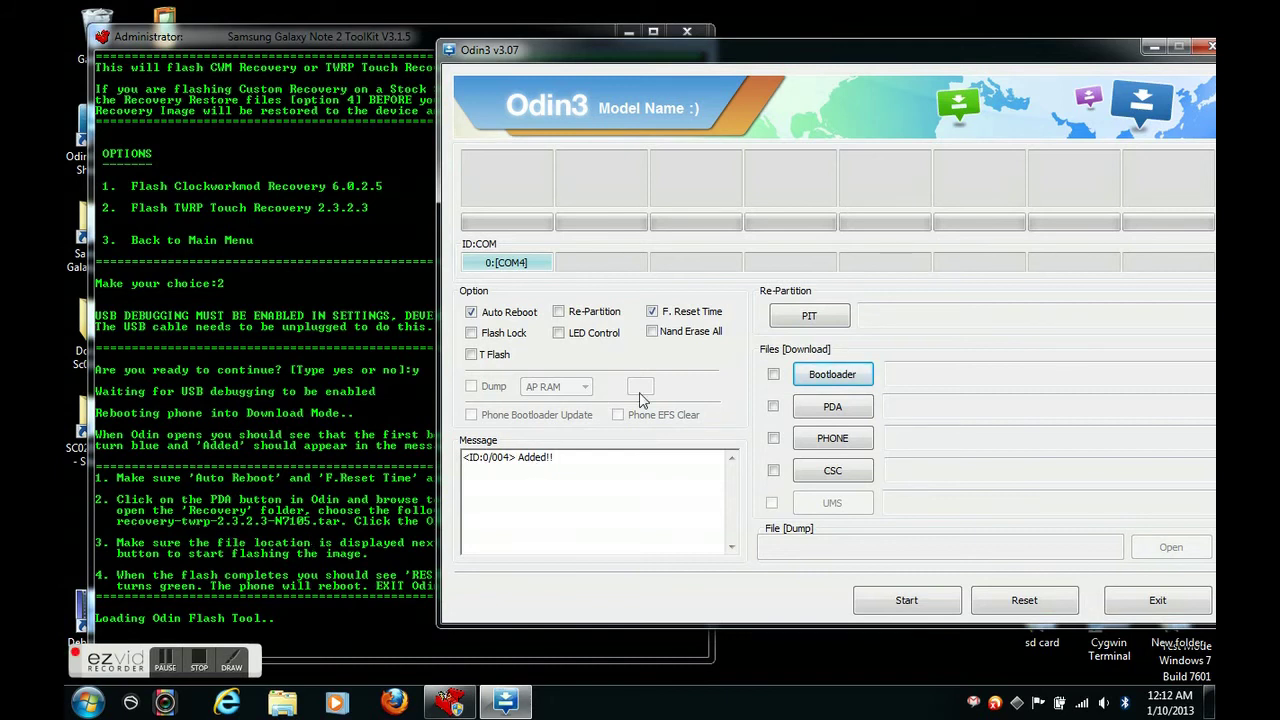
pyautogui.click(808, 408)
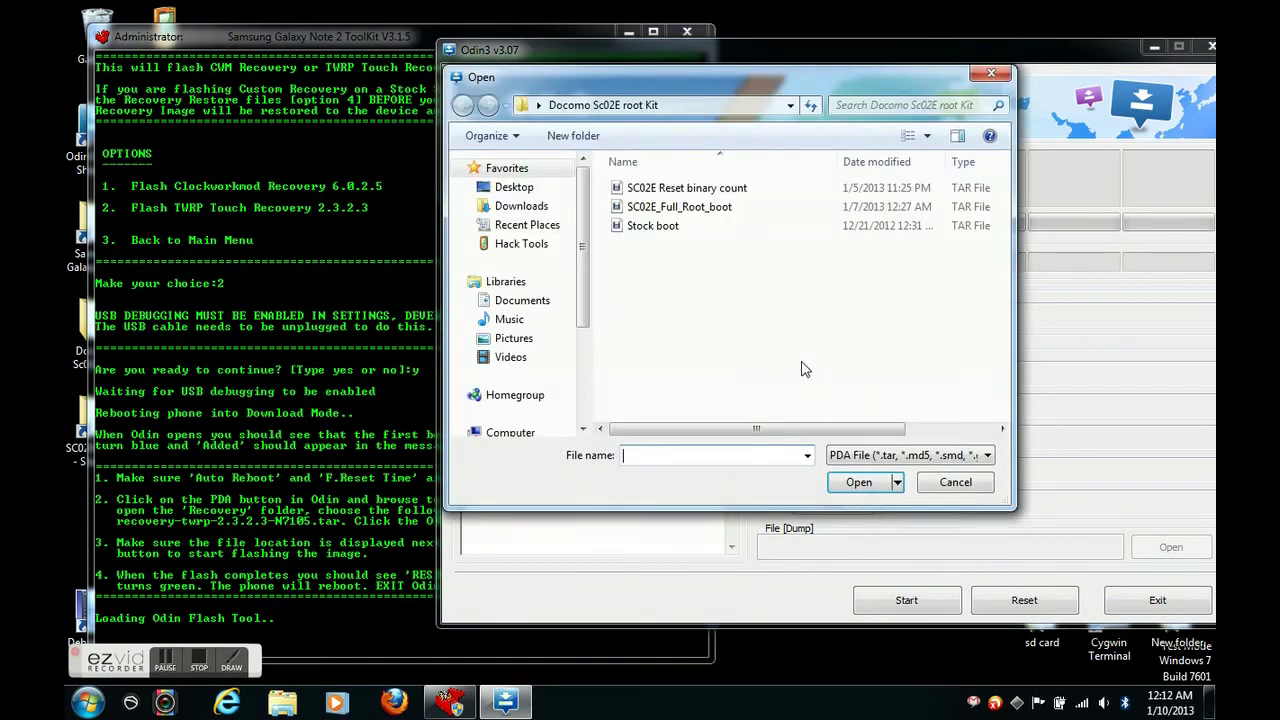
pyautogui.scroll(-3, 587, 200)
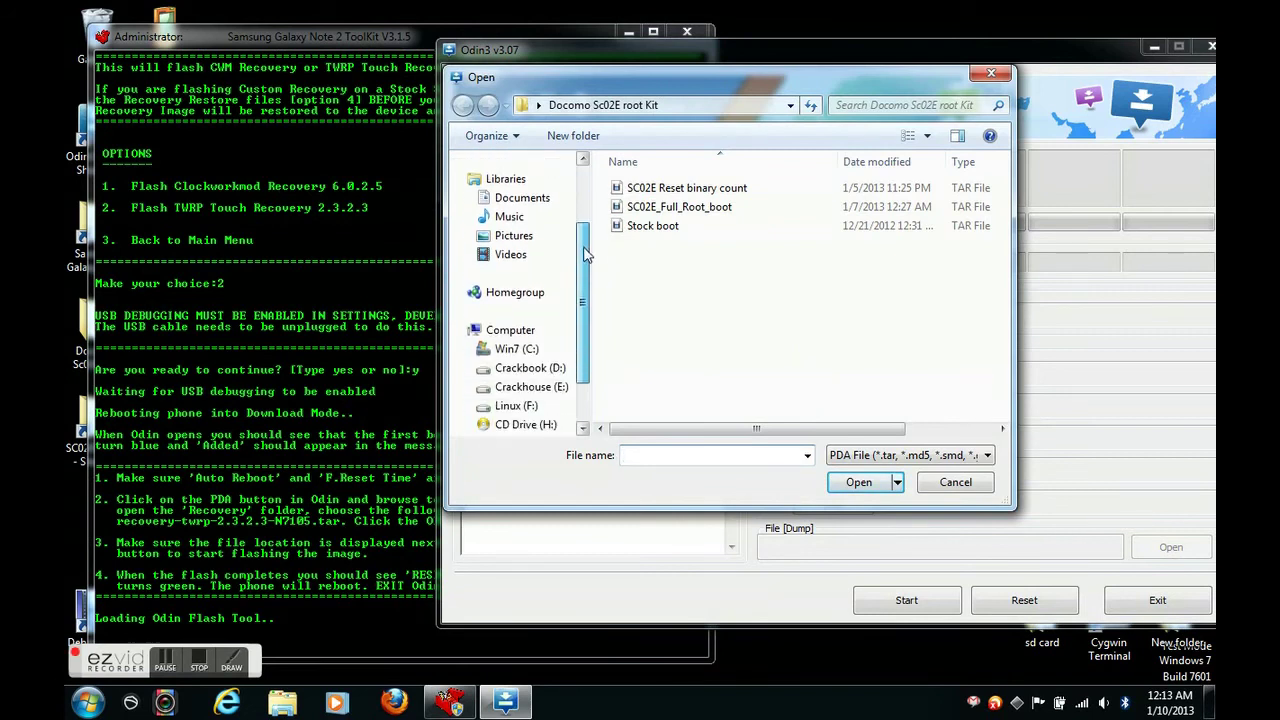
pyautogui.click(545, 313)
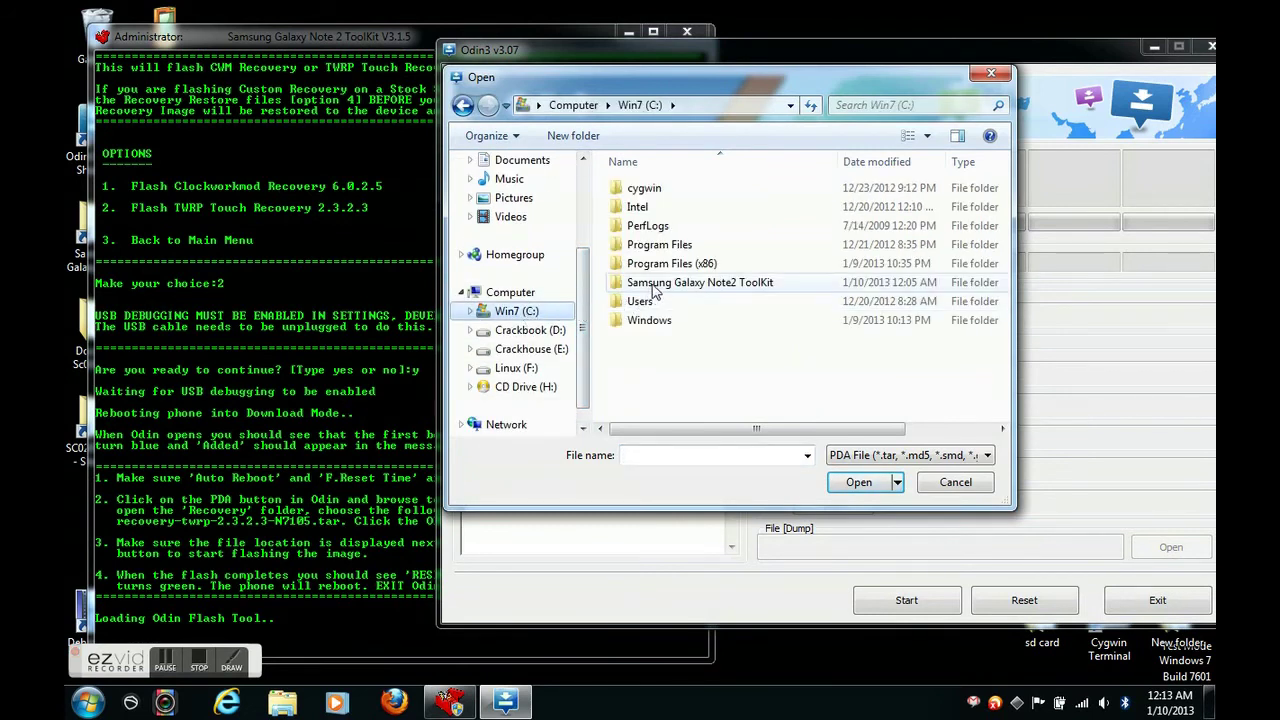
pyautogui.doubleClick(660, 284)
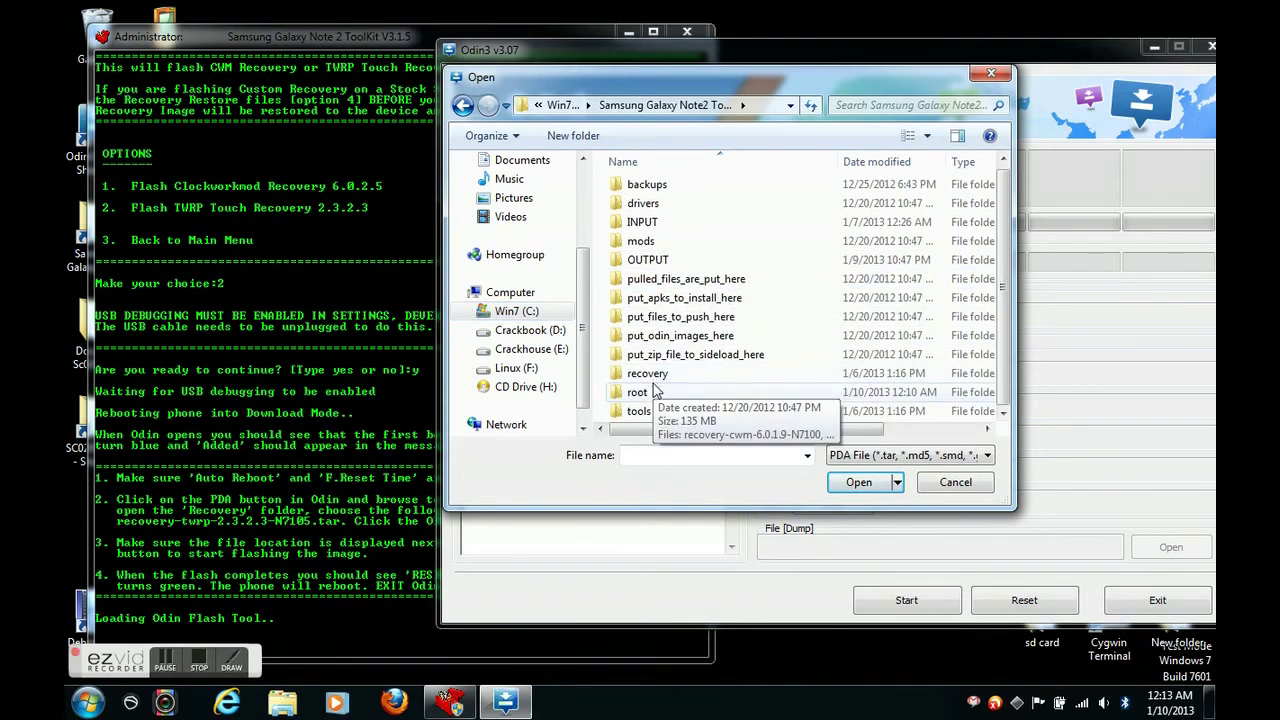
pyautogui.doubleClick(650, 380)
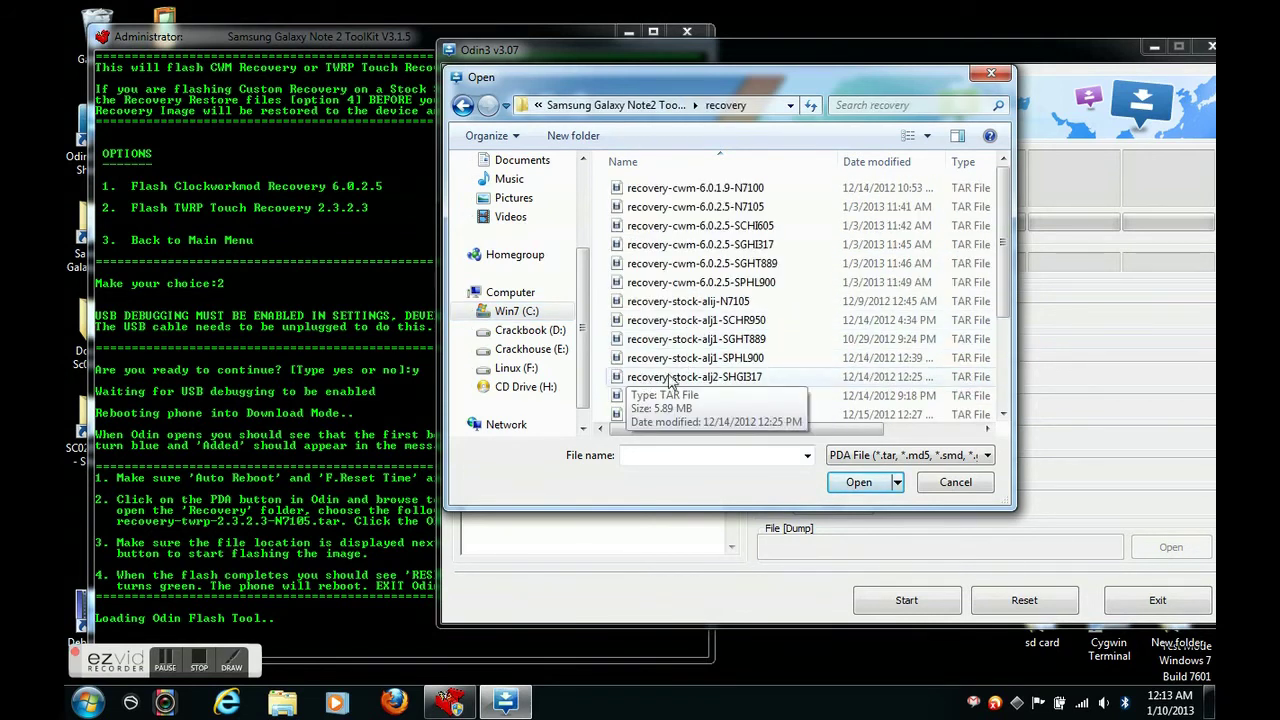
pyautogui.moveTo(1000, 270); pyautogui.dragTo(999, 370)
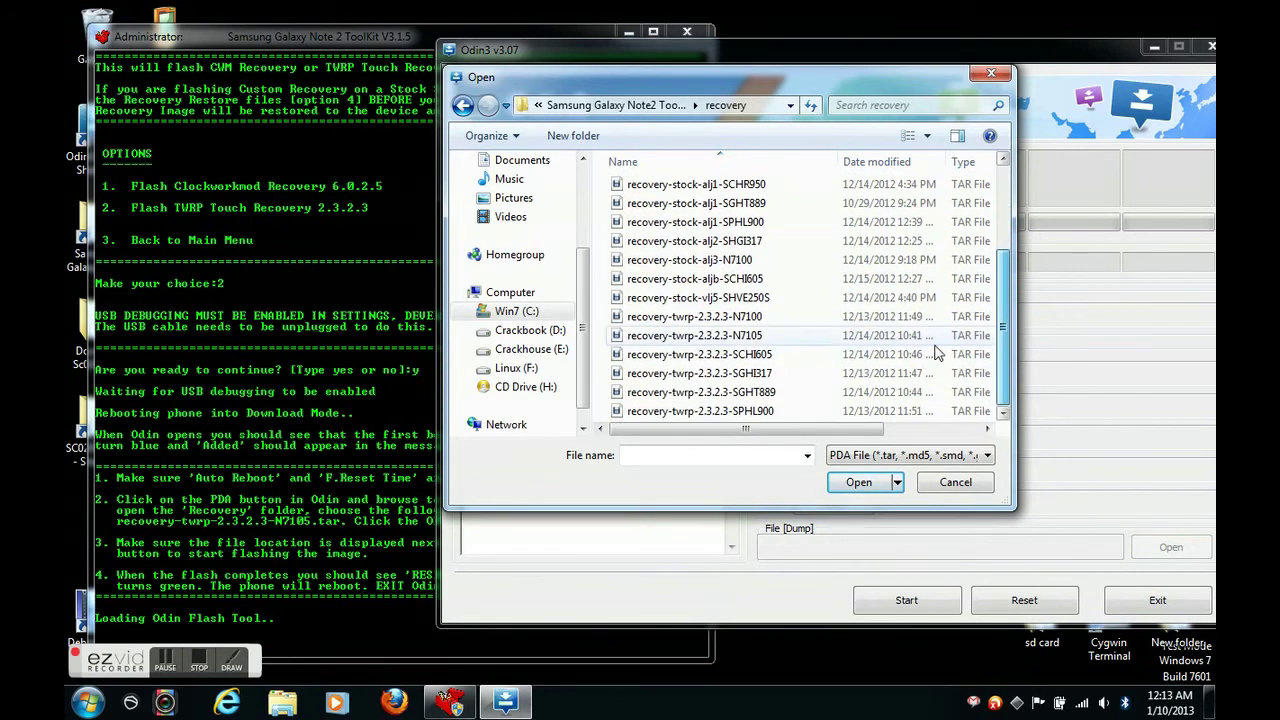
pyautogui.click(738, 338)
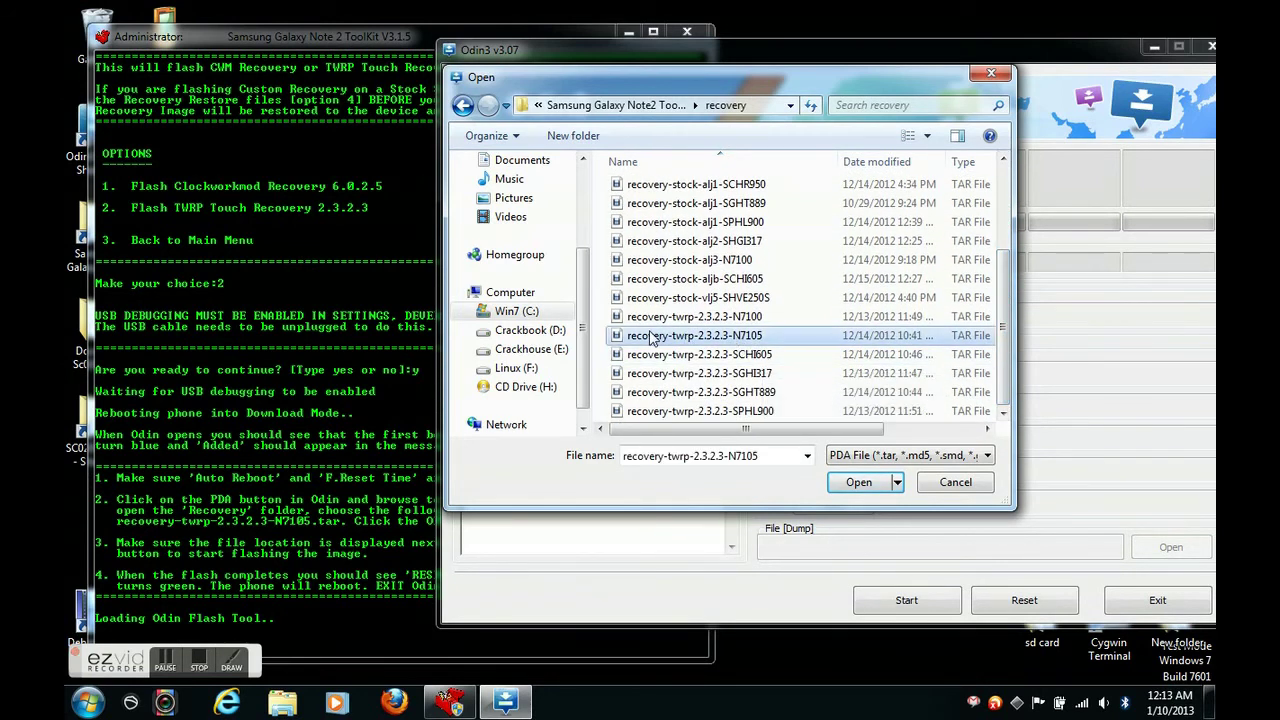
pyautogui.click(845, 482)
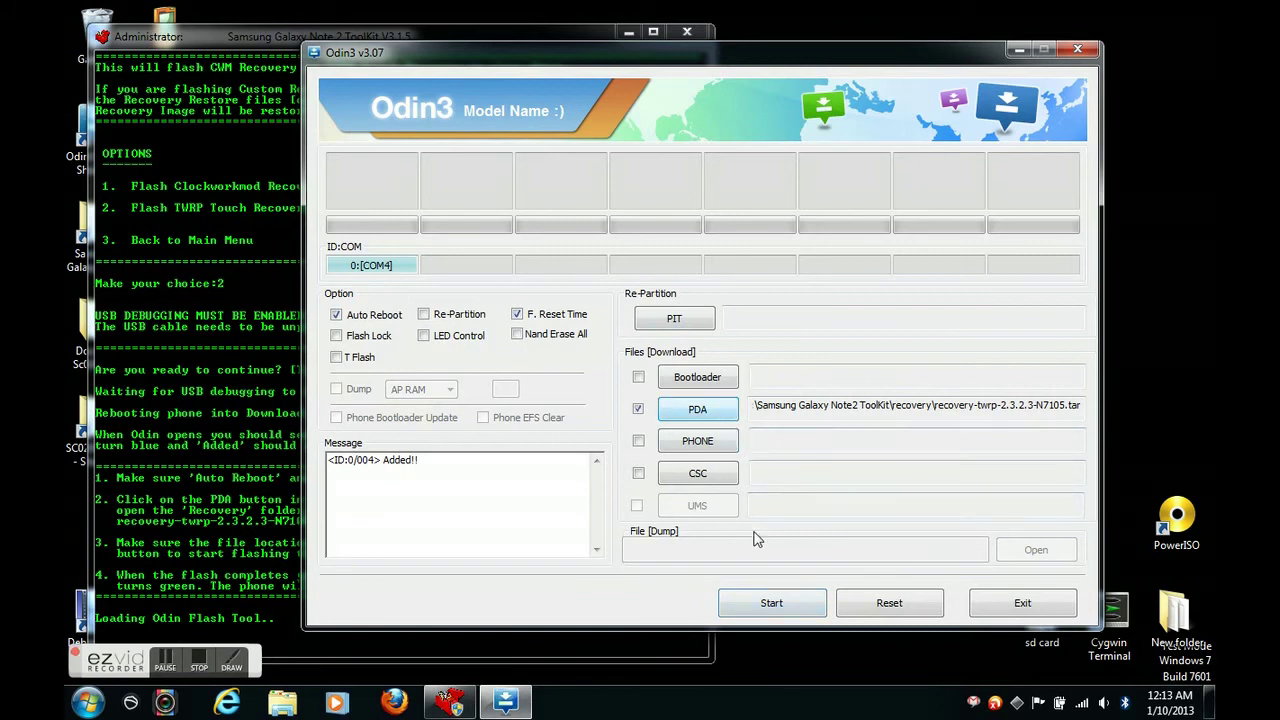
# Flash the TWRP recovery image to the phone and exit Odin3 when it completes.
pyautogui.click(771, 605)
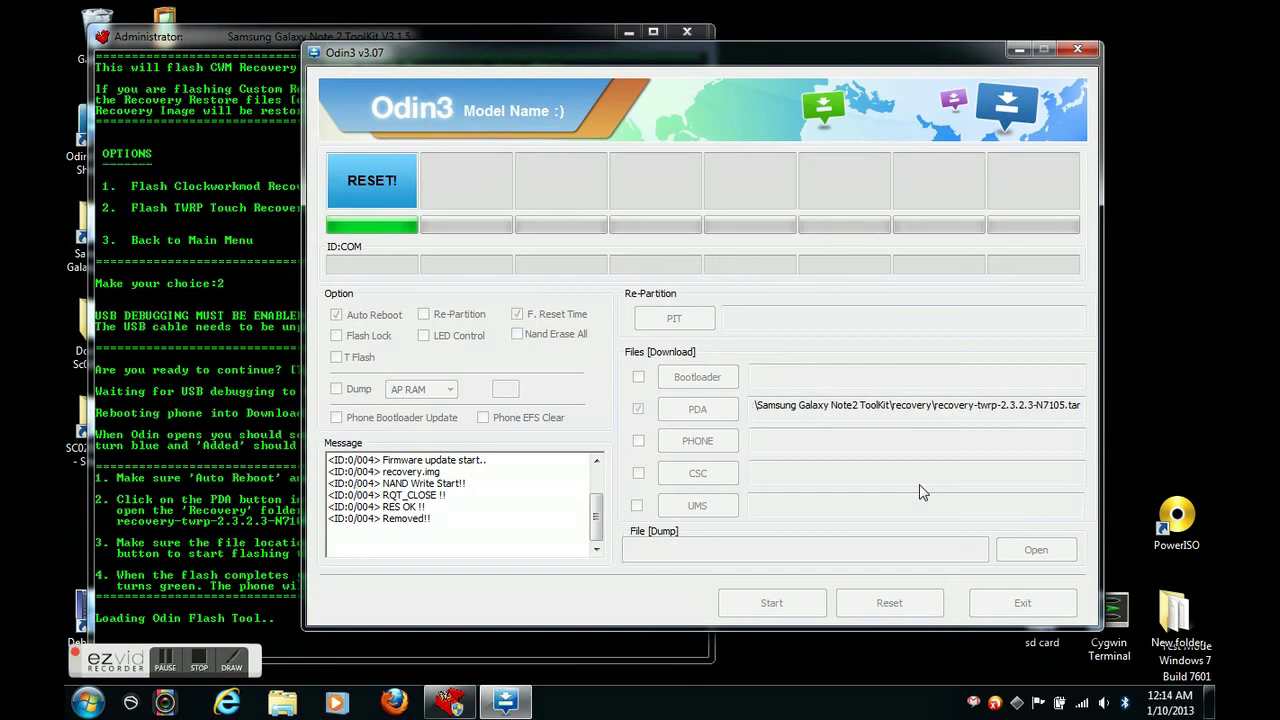
pyautogui.click(1077, 49)
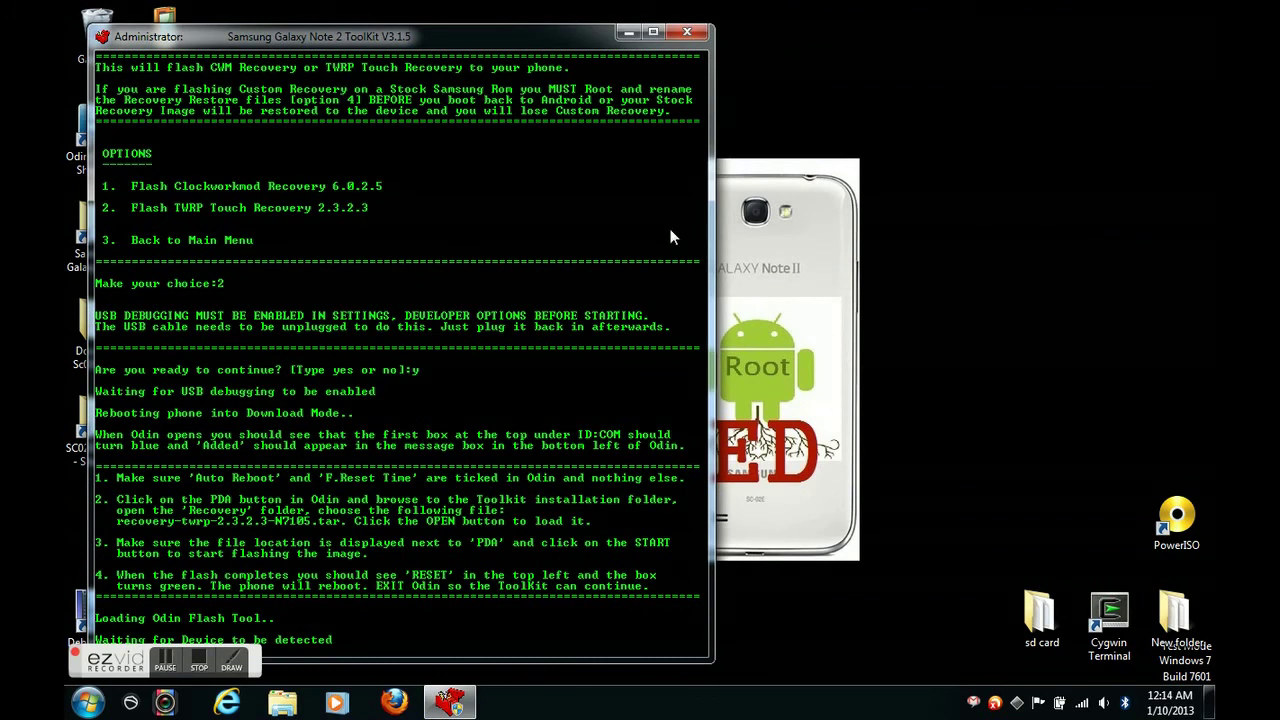